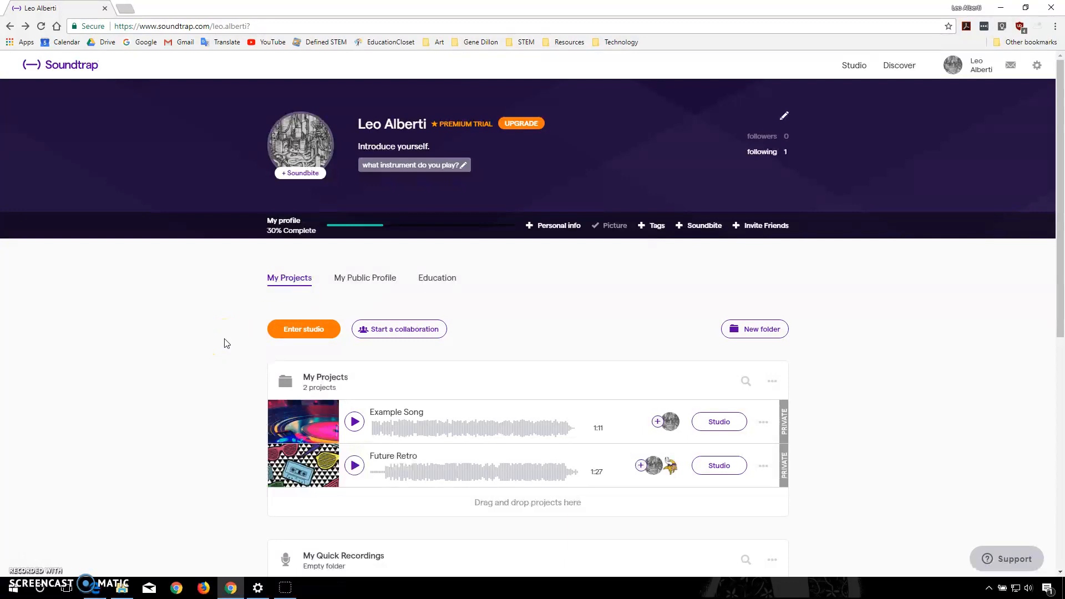
- Create a new studio project from the Blank template and add a Patterns BeatMaker drum track
click(310, 331)
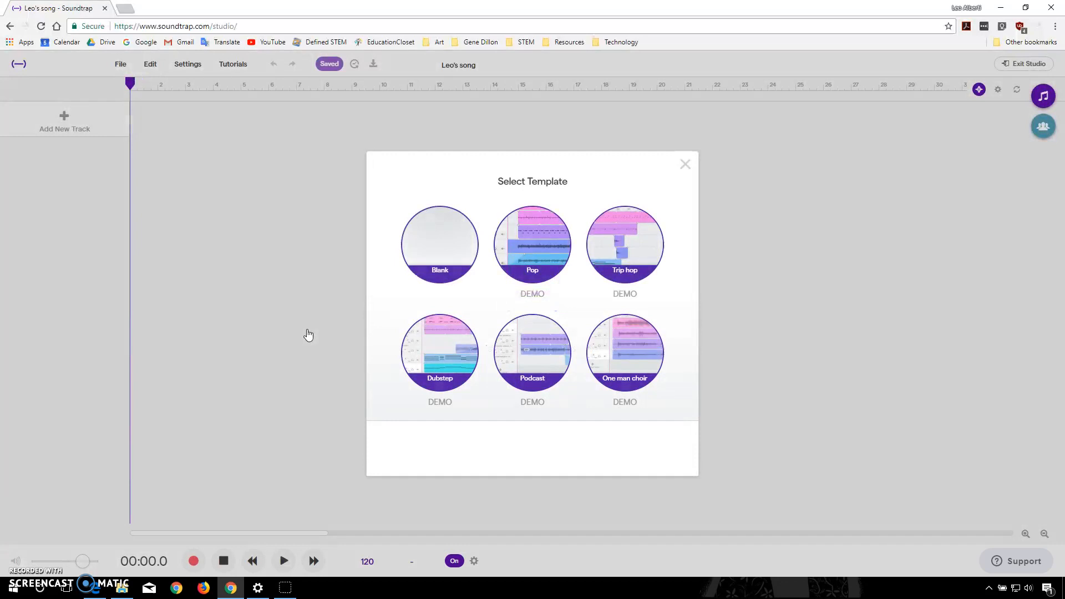
click(434, 245)
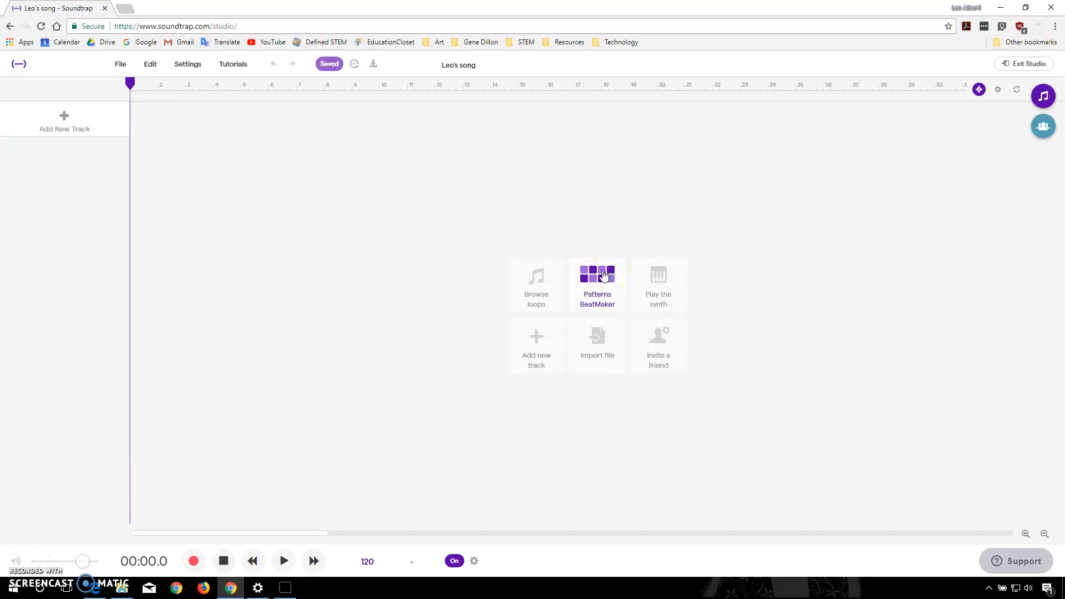
click(604, 275)
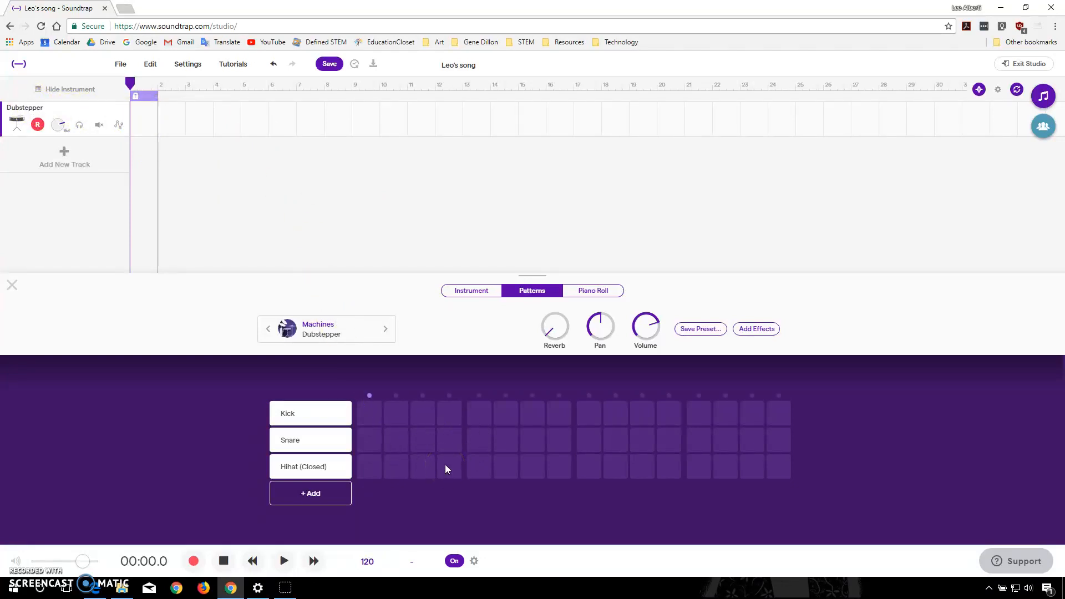
- Program kick hits on steps 1, 5, 9 and 13 and snare hits on steps 5 and 13 of the beat grid
click(287, 413)
click(371, 414)
click(482, 409)
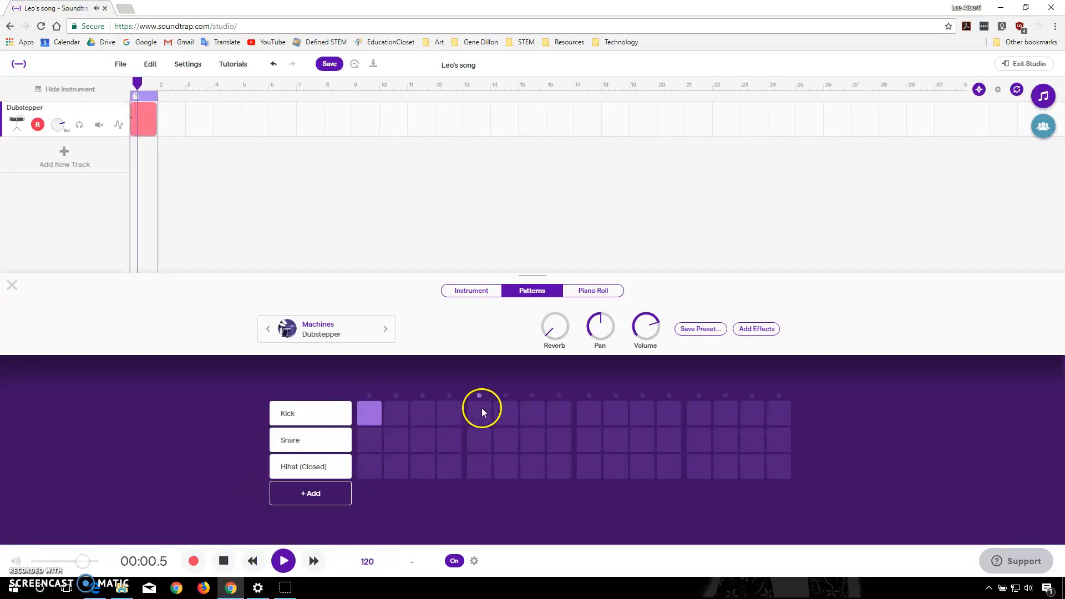
click(586, 411)
click(698, 414)
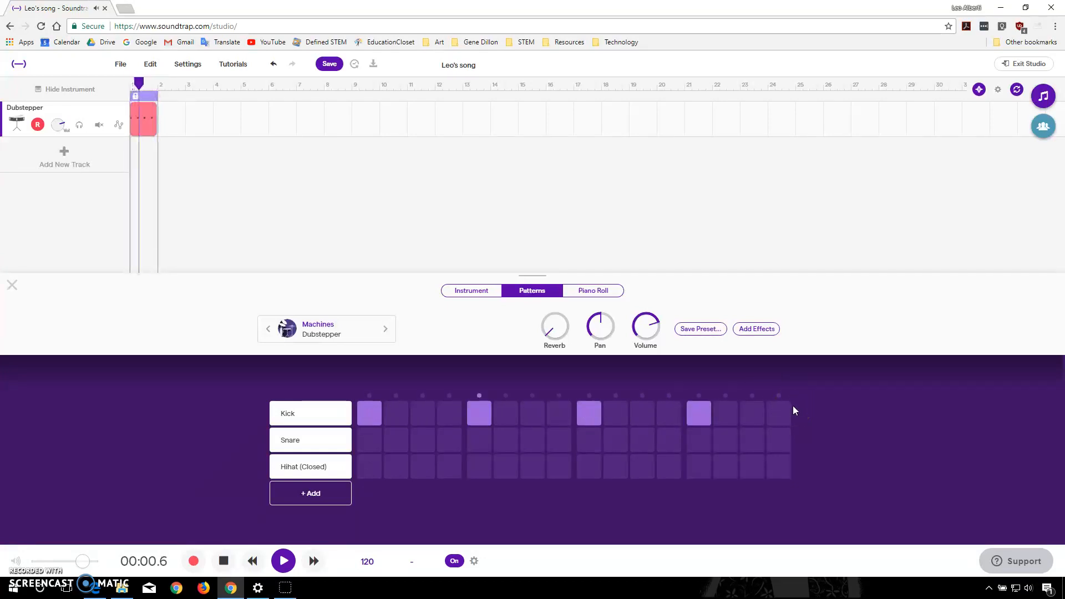
click(224, 563)
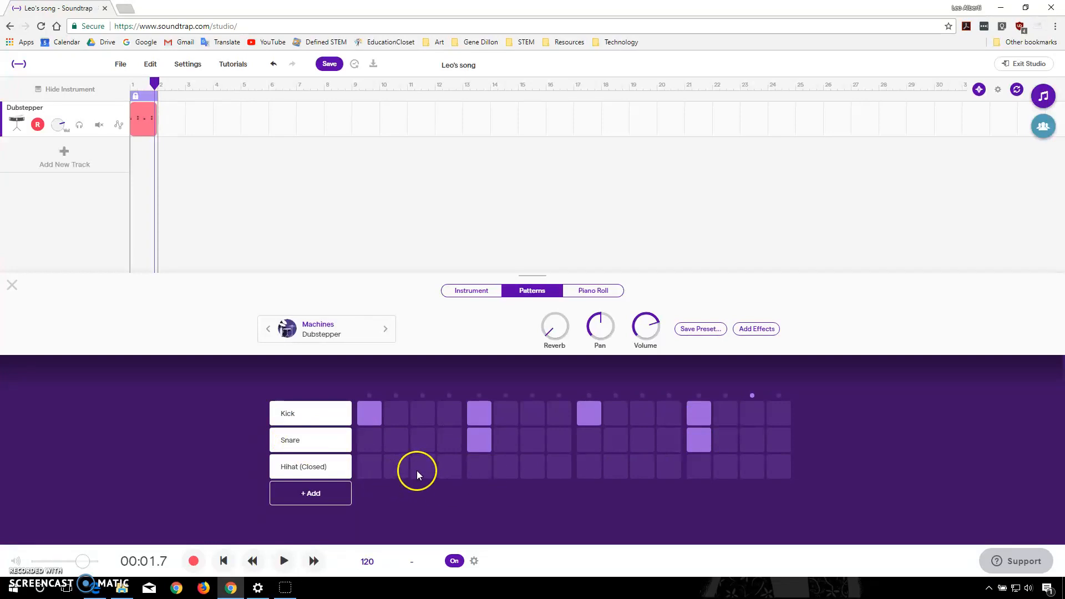
- Add closed hi-hat hits on steps 3, 5, 12 and 14, and play the pattern back
click(669, 470)
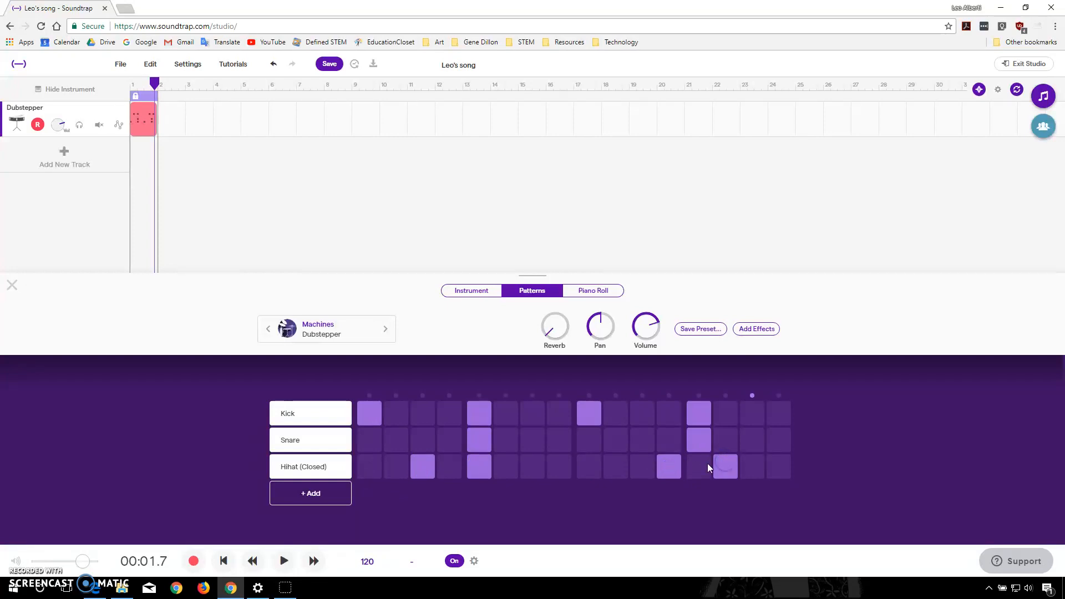
click(284, 562)
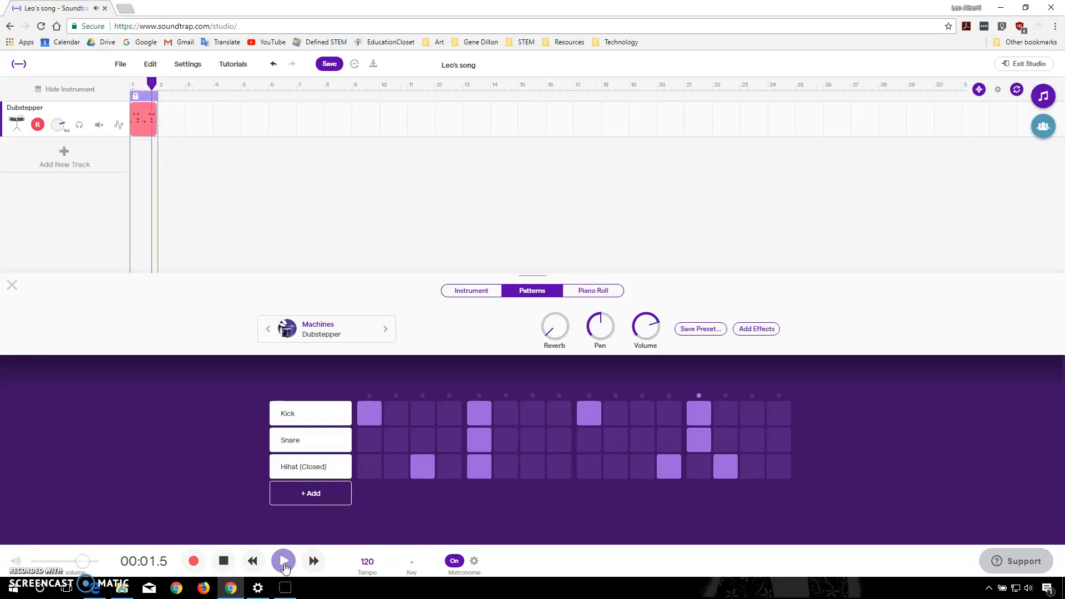
click(224, 561)
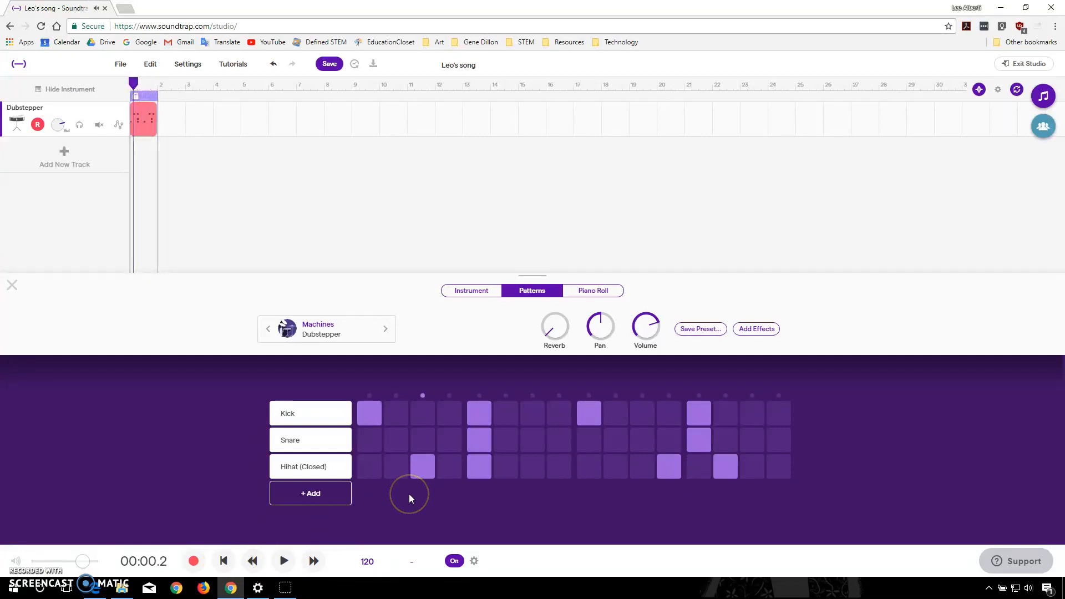
- Add a Hihat (Open) row to the pattern with hits on steps 4 and 13
click(316, 503)
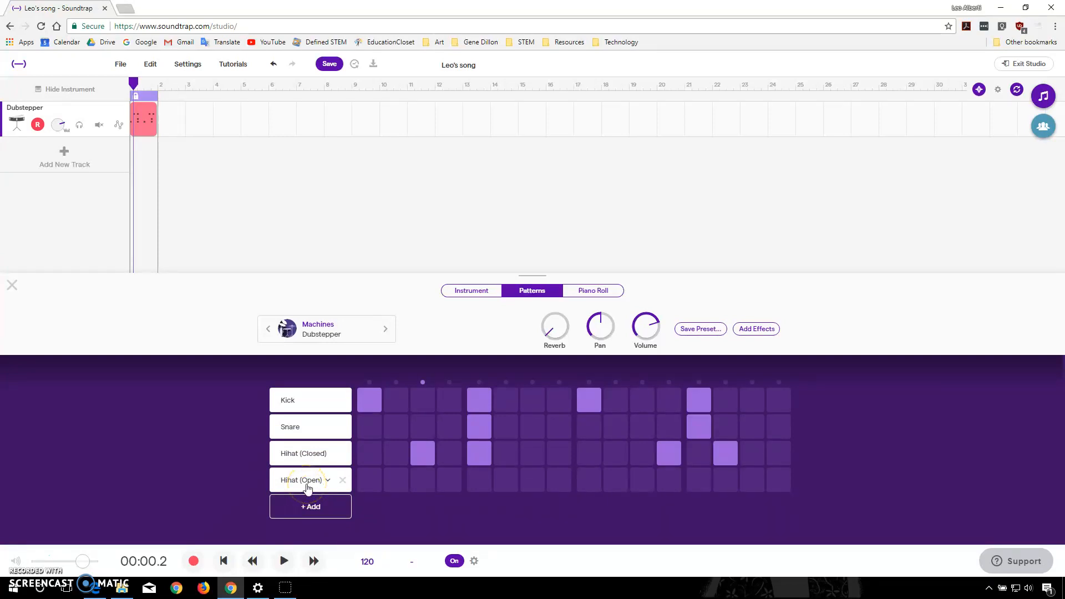
click(376, 481)
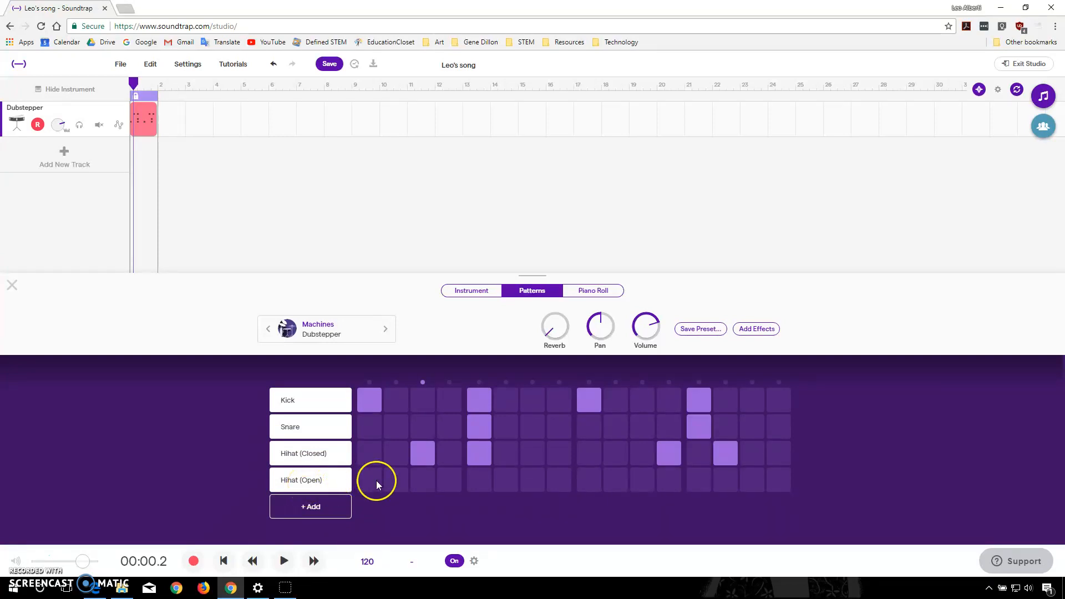
click(447, 480)
click(701, 479)
- Add another drum row, assign it to High Tom 2, and place hits on steps 2 and 4
click(317, 506)
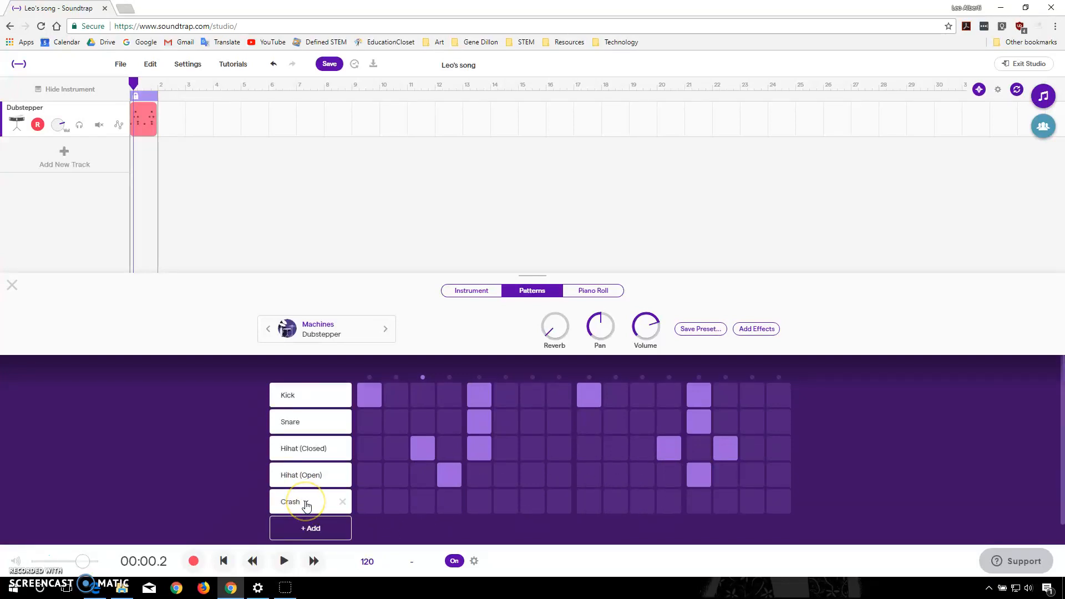
click(306, 505)
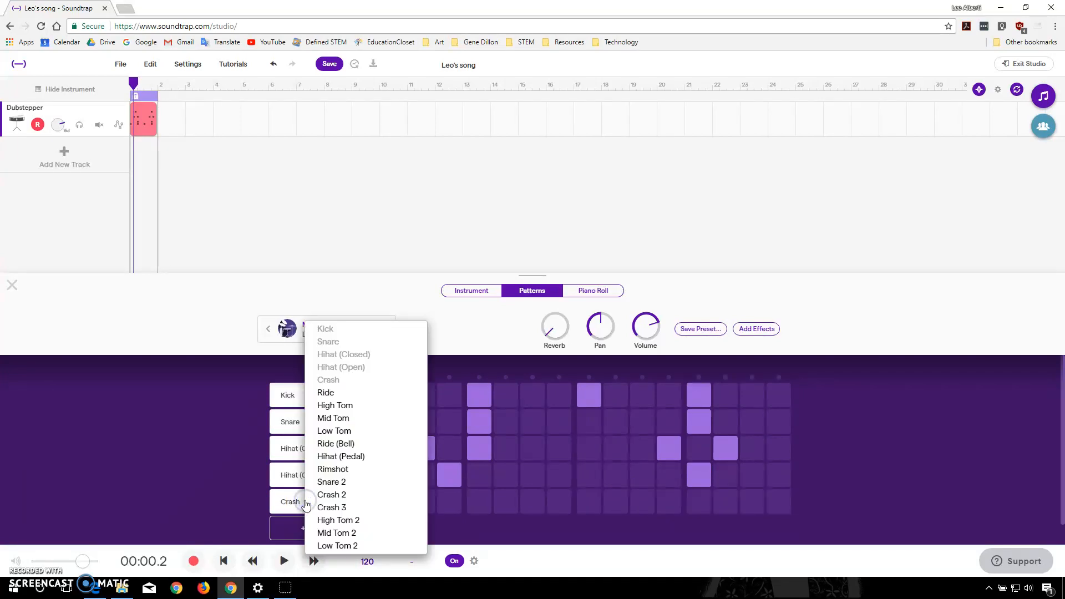
click(355, 521)
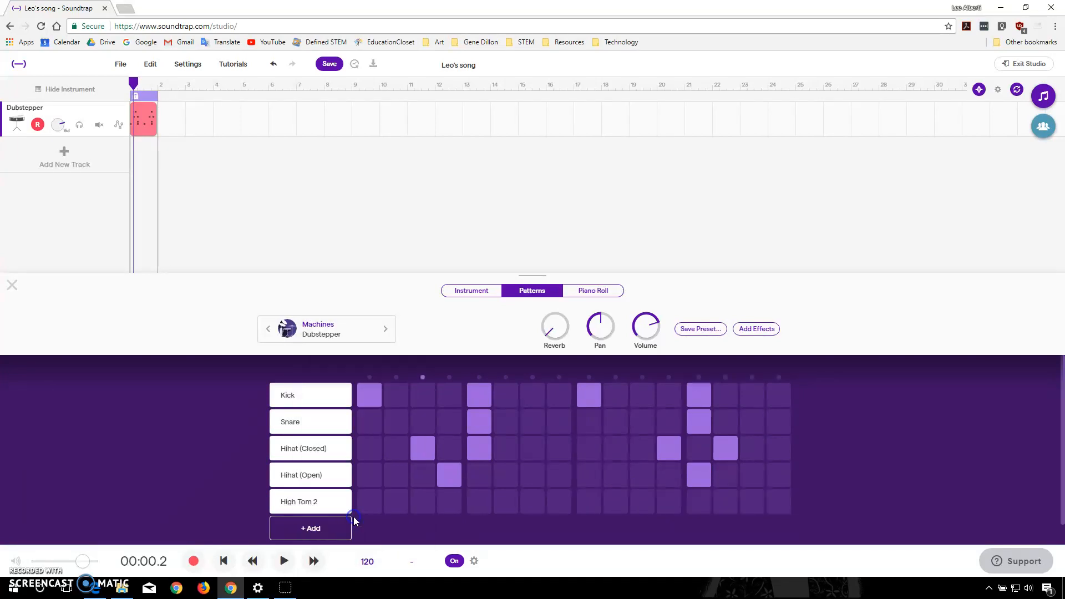
click(401, 502)
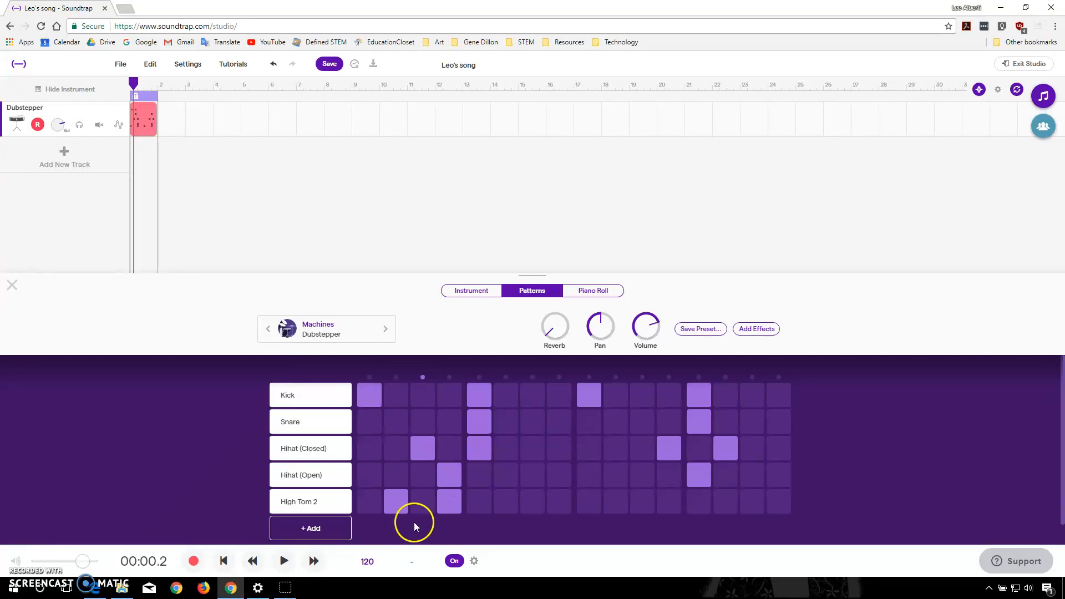
- Add a sixth drum row, assign it to Rimshot, and place hits on steps 5 and 13
click(304, 533)
scroll(304, 537, down, 1)
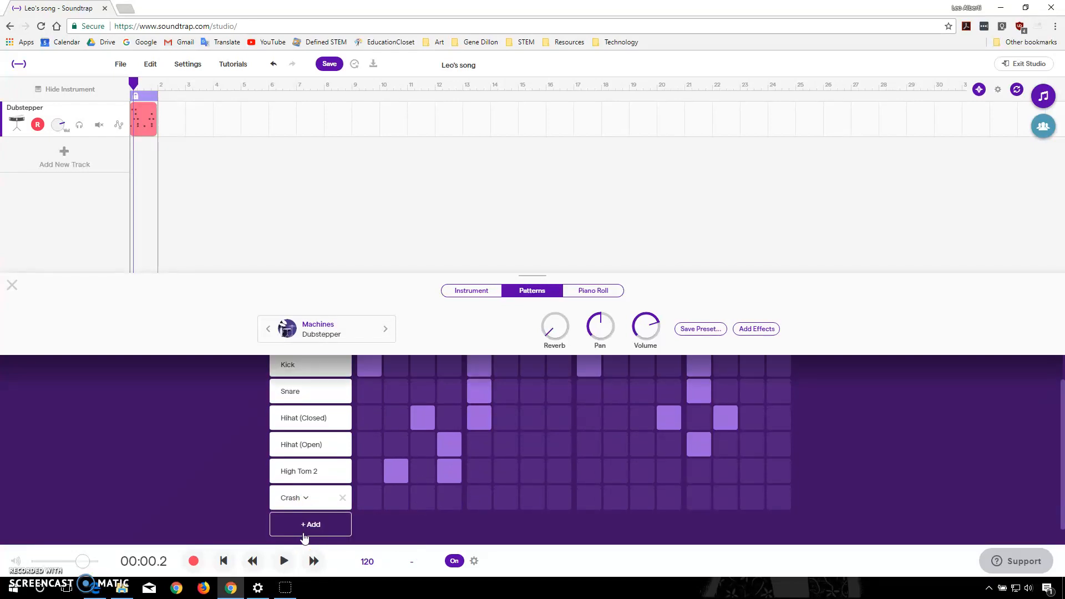
click(305, 486)
click(330, 471)
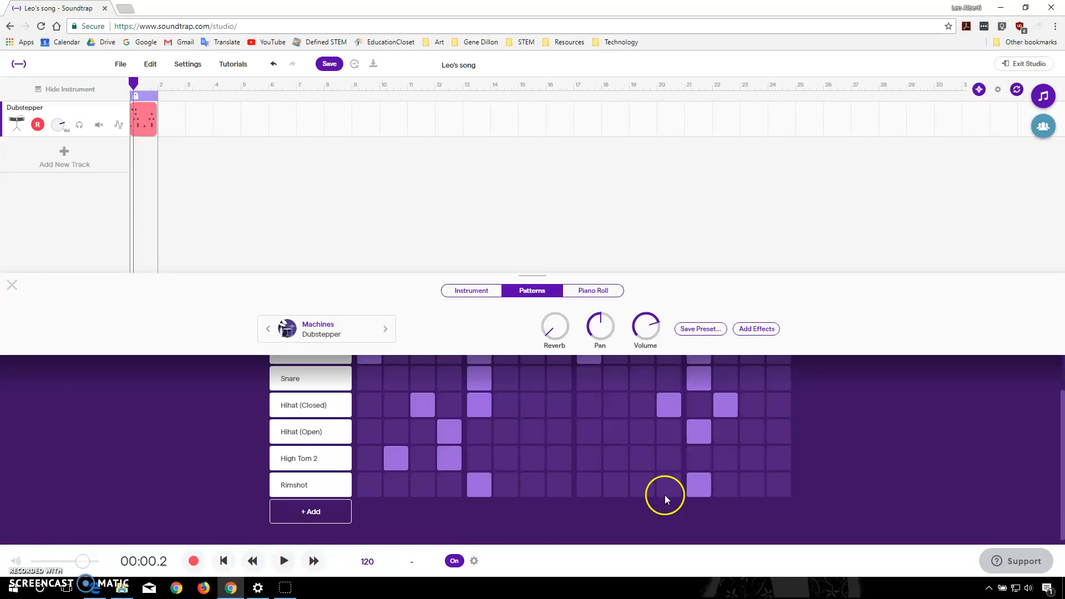
- Play the complete six-row drum pattern and stop playback
click(283, 561)
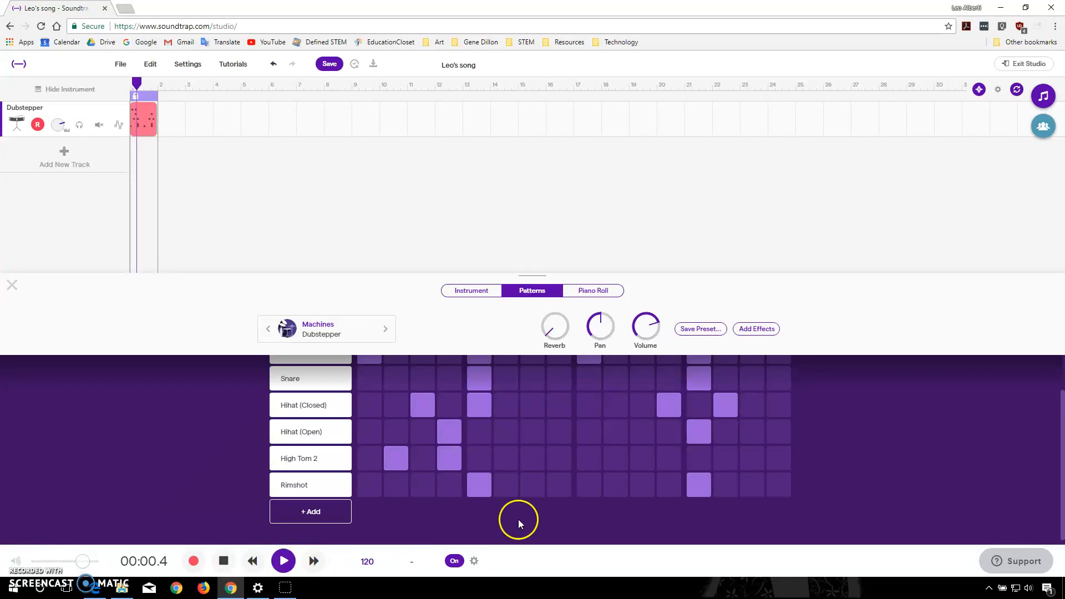
scroll(559, 516, up, 1)
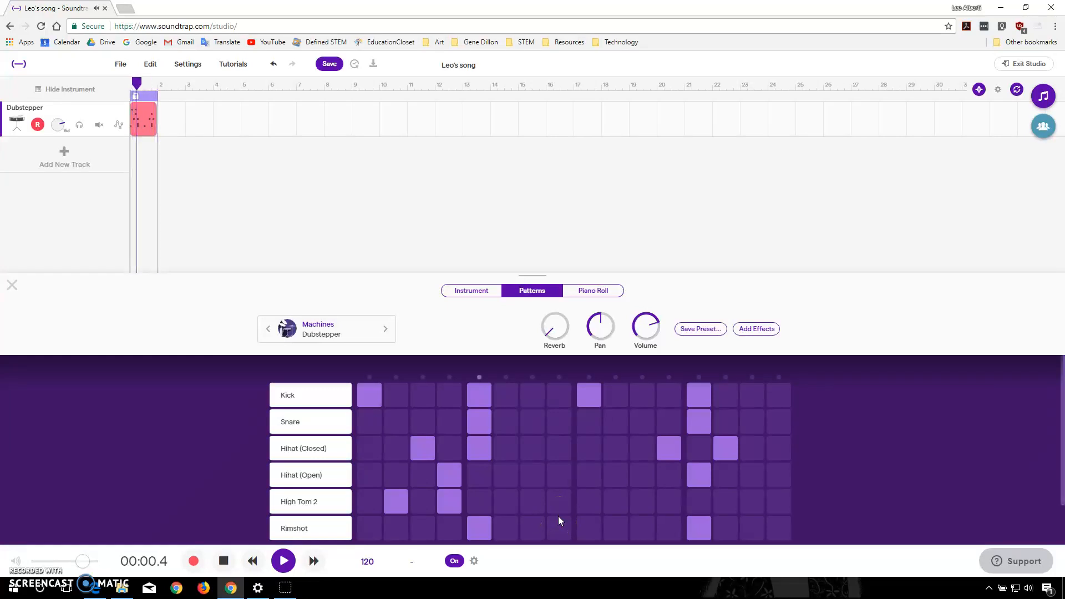
click(225, 561)
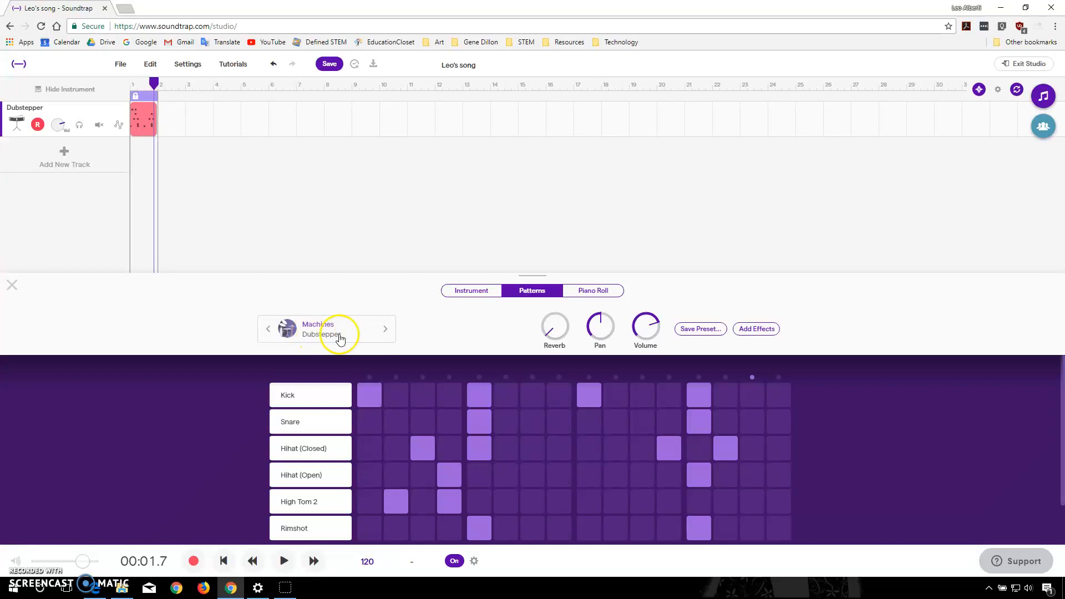
- Switch the drum preset to the Clean Black kit and listen to the pattern with it
click(328, 325)
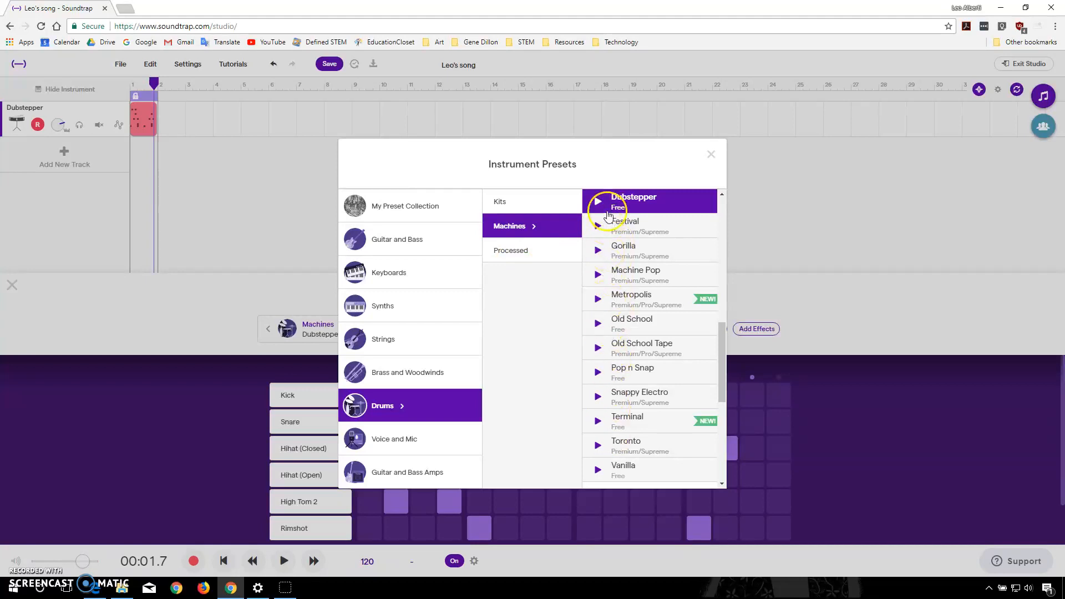
click(521, 204)
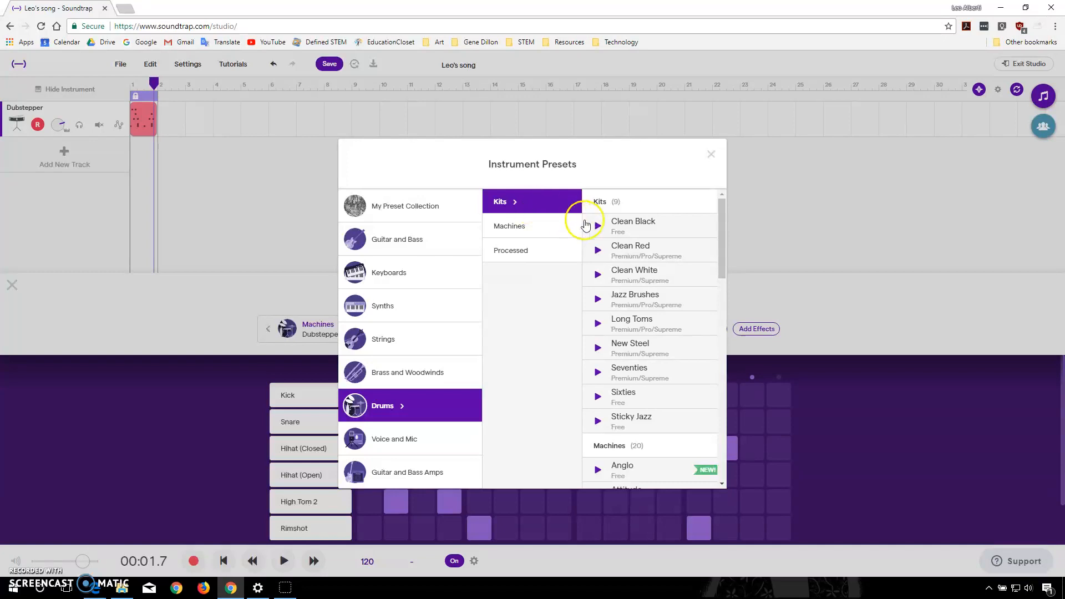
click(636, 233)
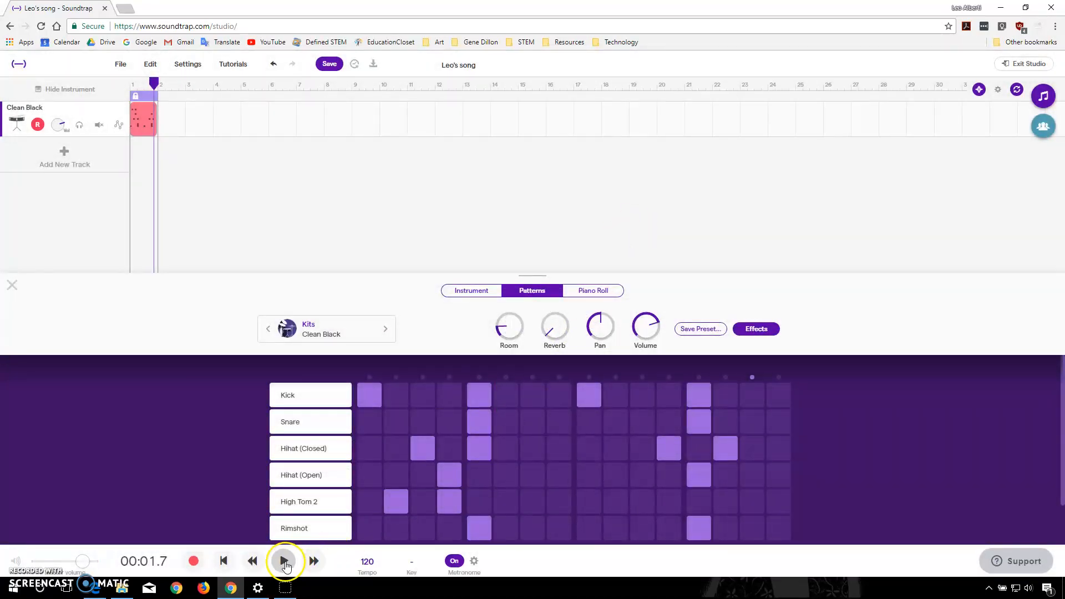
click(285, 564)
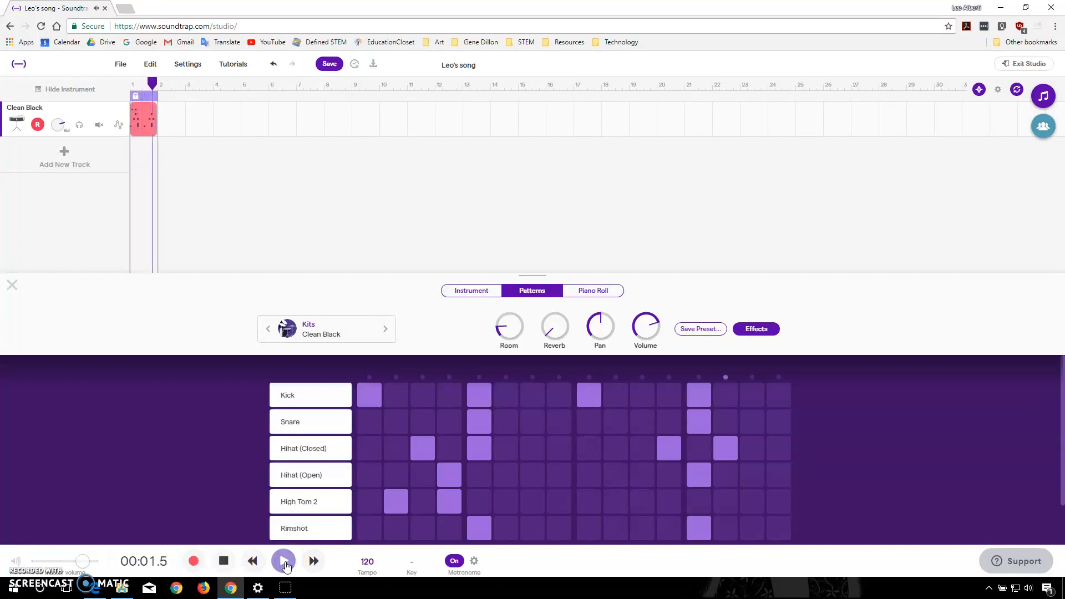
click(249, 566)
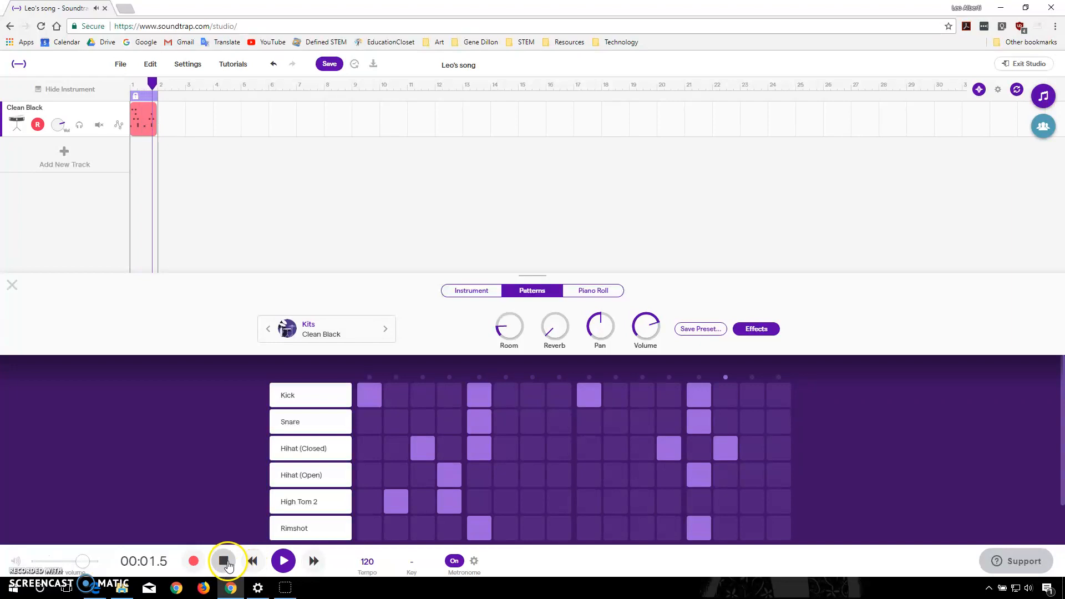
click(224, 561)
- Preview the Sixties kit and apply it to the drum track, checking it by playing the pattern
click(312, 336)
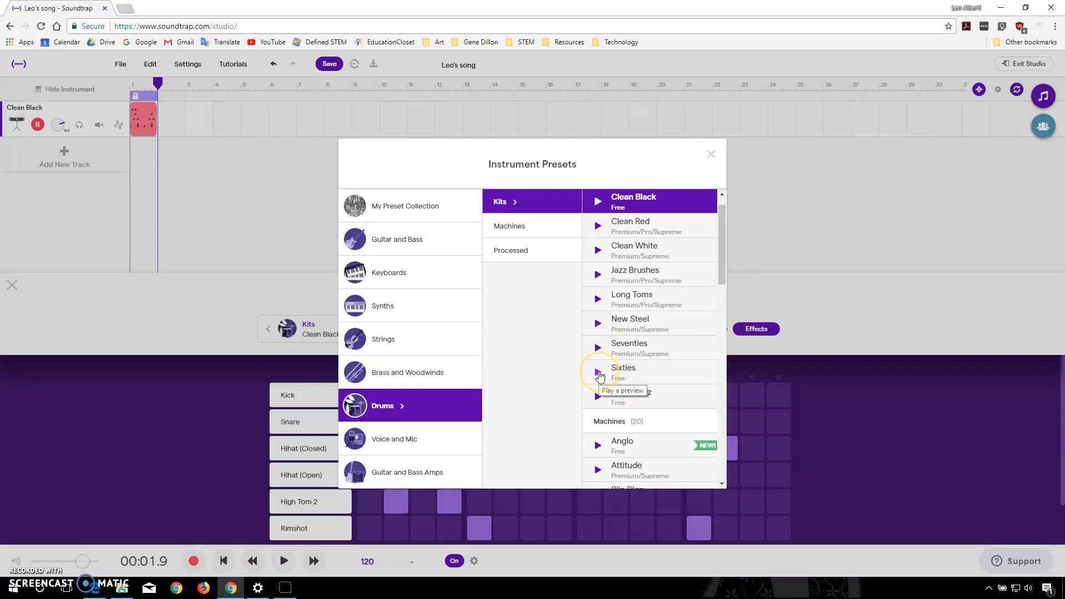
click(598, 373)
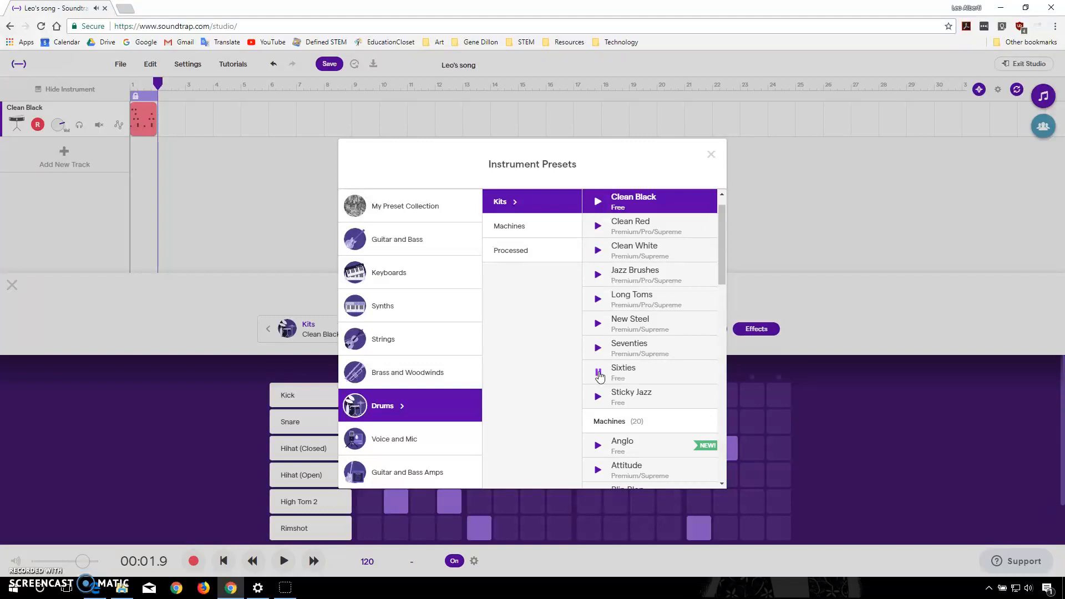
click(626, 375)
click(657, 368)
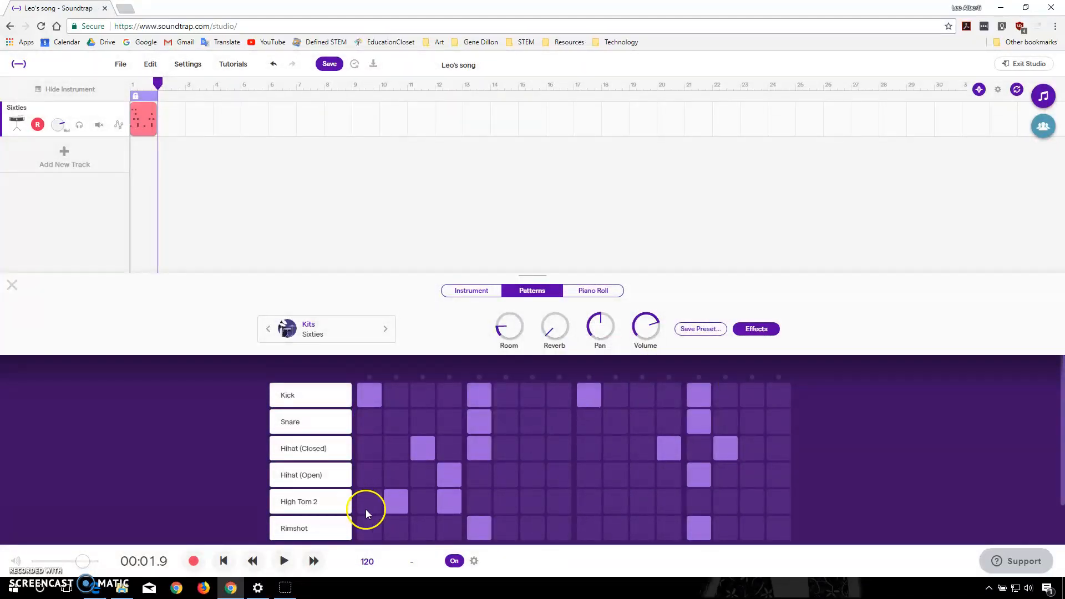
click(286, 561)
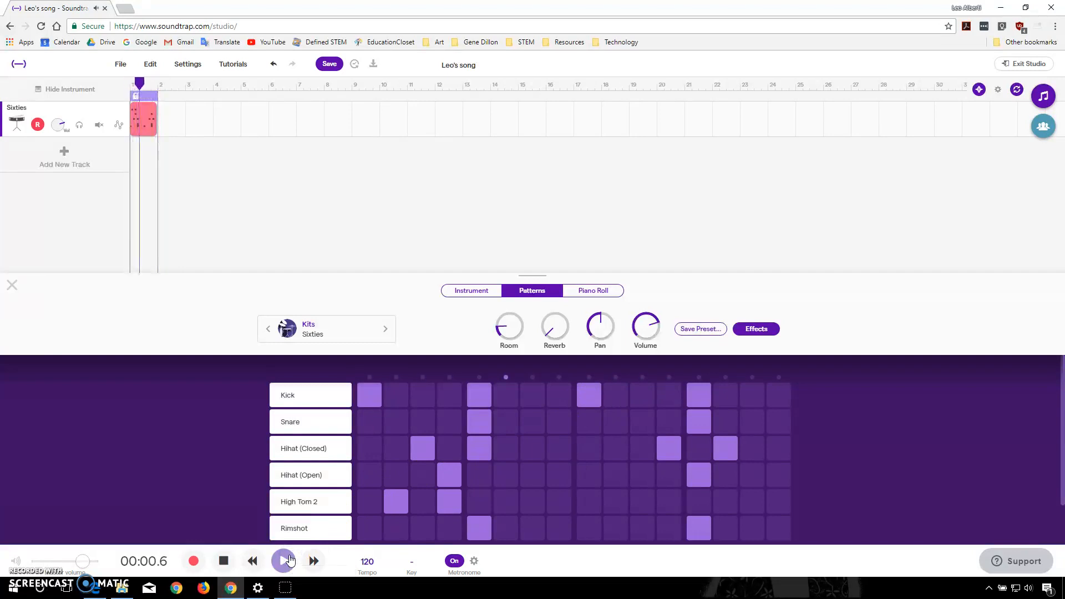
click(227, 561)
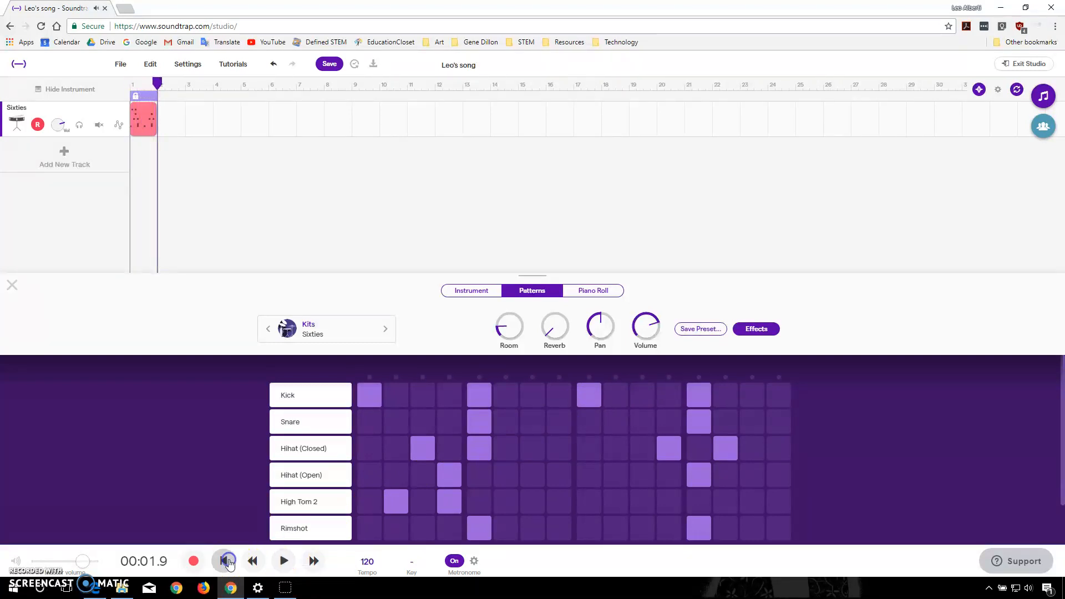
- Duplicate the one-bar drum region three times so the pattern fills bars 1 to 4
click(142, 121)
mouse_move(157, 83)
mouse_down()
mouse_move(261, 83)
mouse_move(160, 83)
mouse_up()
click(202, 186)
key(ctrl+d)
key(ctrl+d)
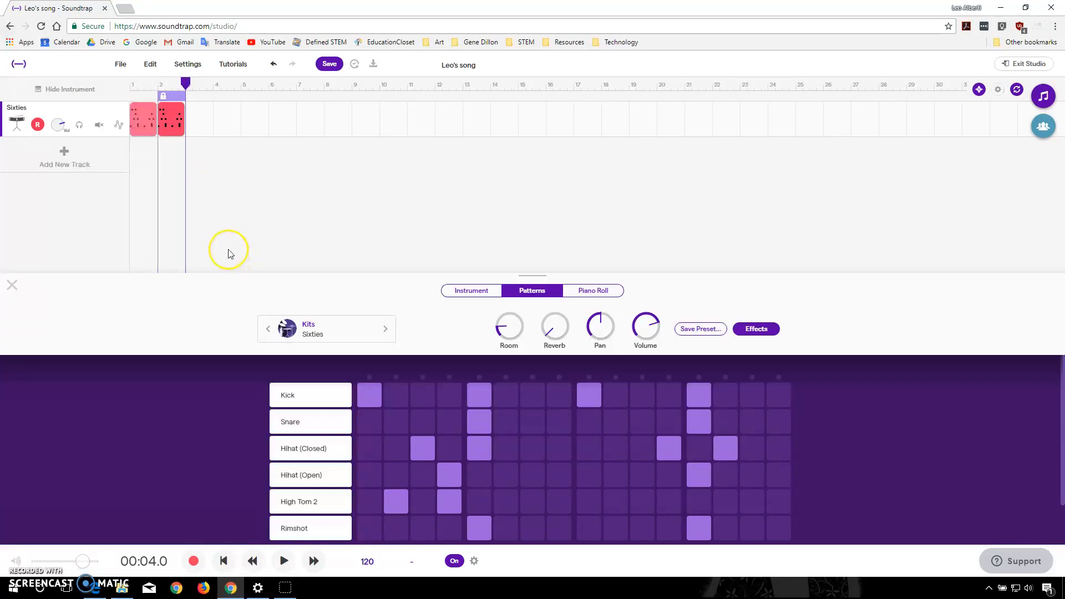
key(ctrl+d)
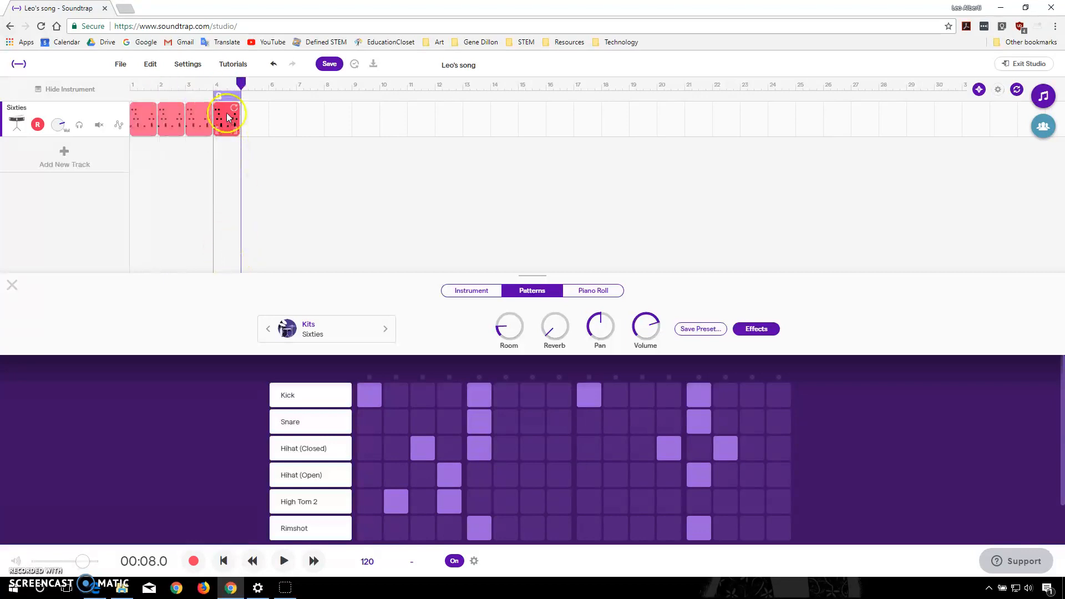
- Switch the drum track to the Instrument view and activate a loop range covering bars 1 to 4
click(227, 94)
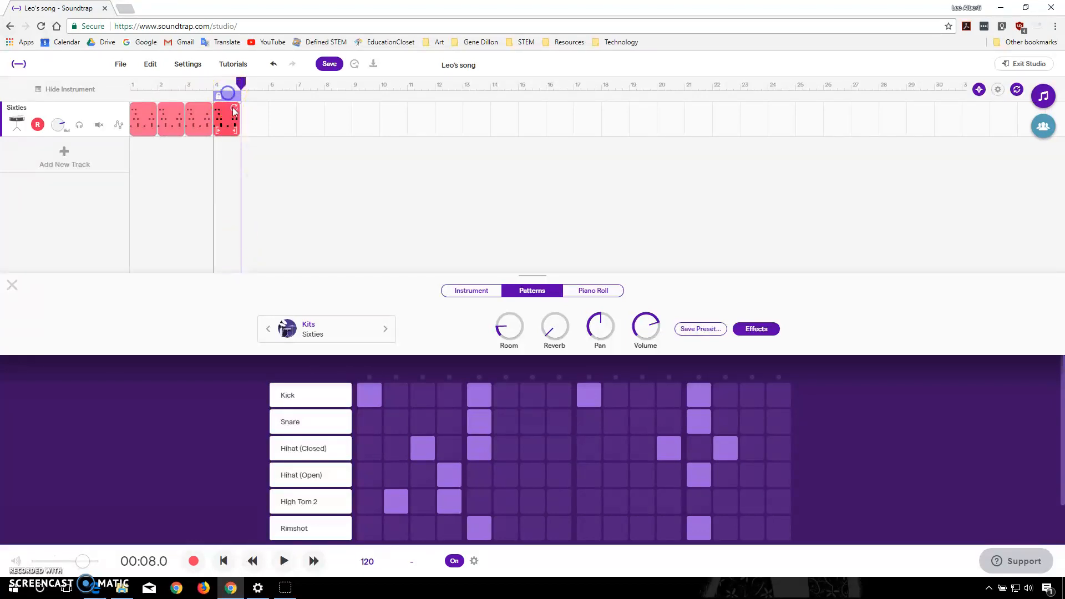
click(483, 297)
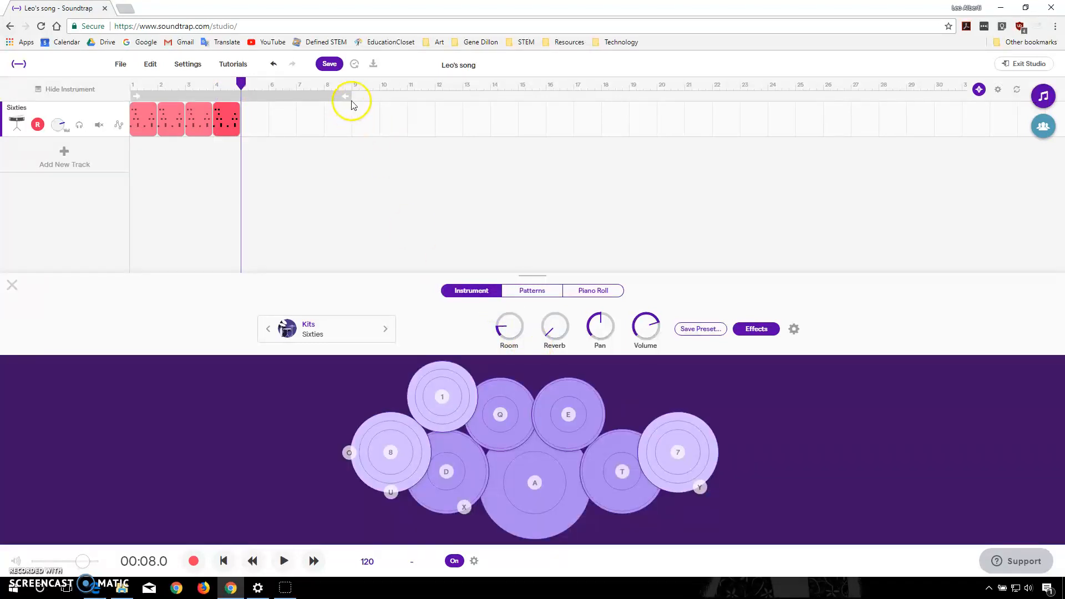
drag(323, 95, 245, 98)
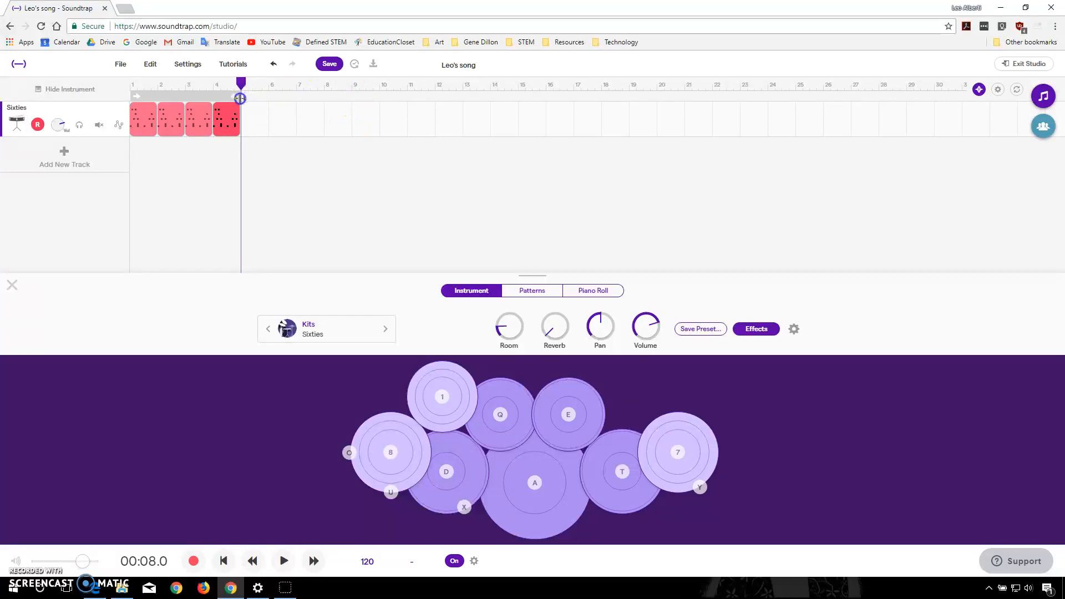
click(194, 96)
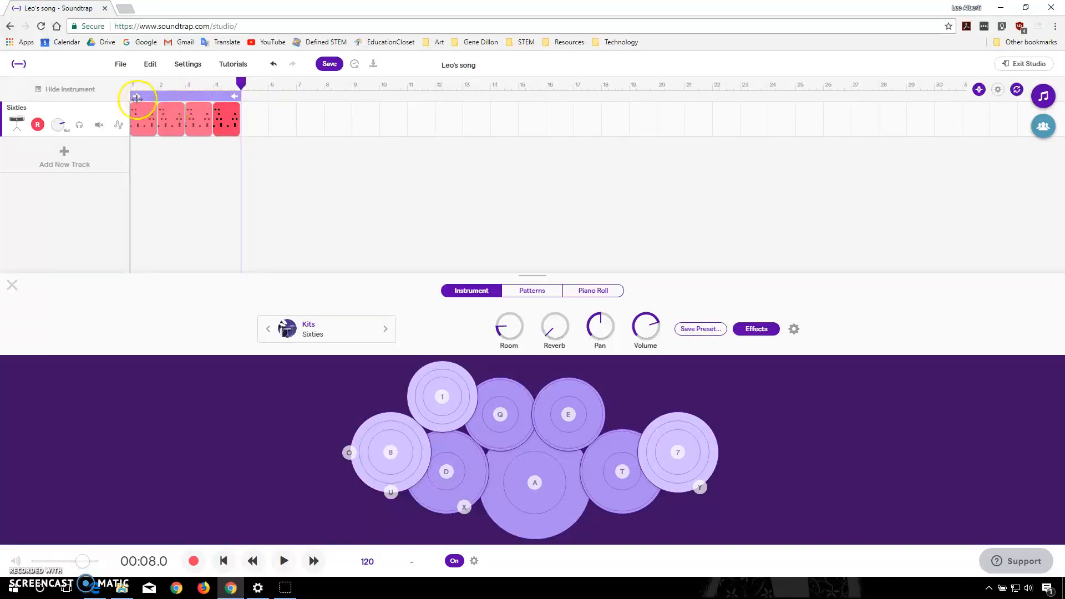
- Add kick hits on steps 15 and 16 and snare hits on steps 11 and 15 to the bar 4 pattern, checking it by playing from bar 1
drag(239, 83, 127, 87)
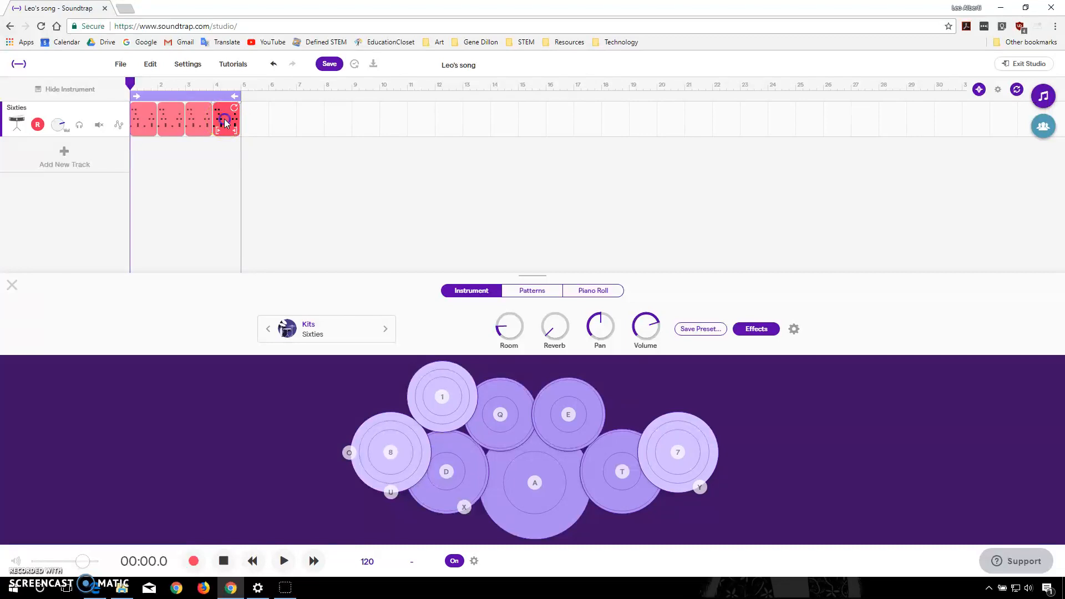
click(533, 294)
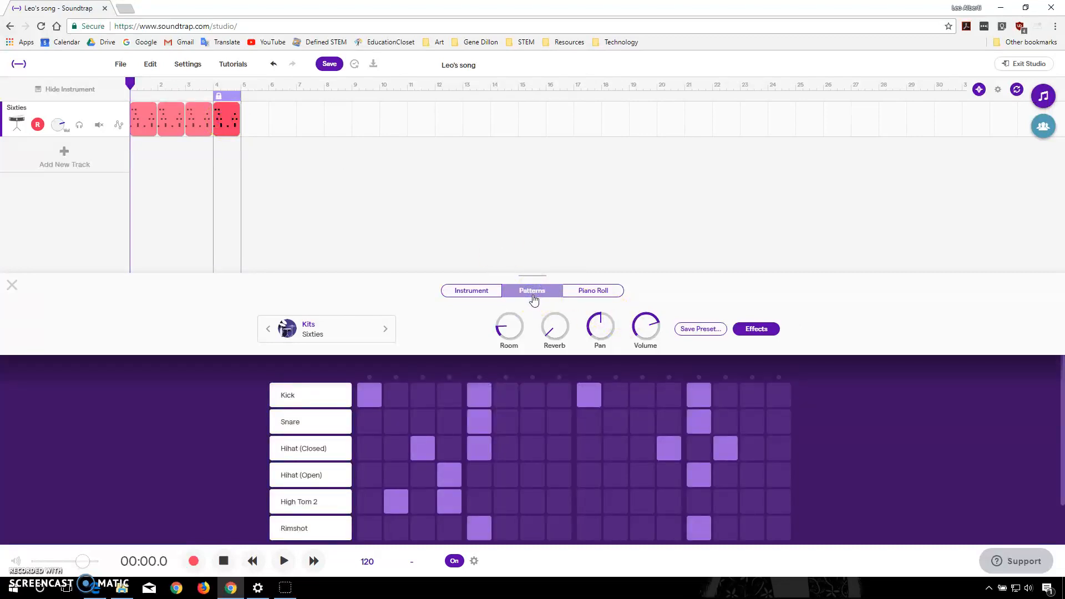
click(667, 433)
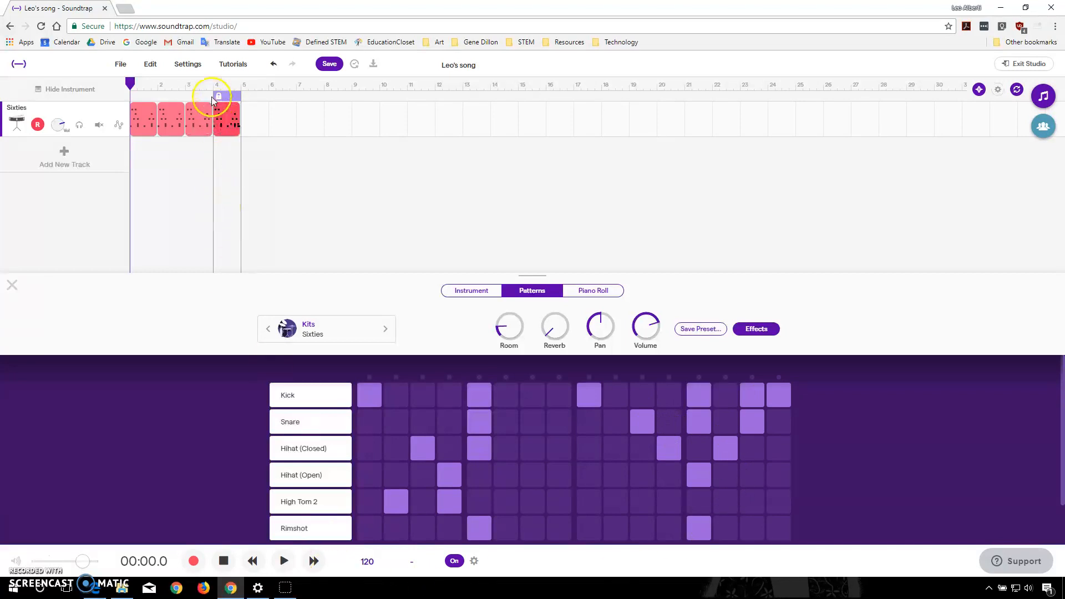
click(475, 291)
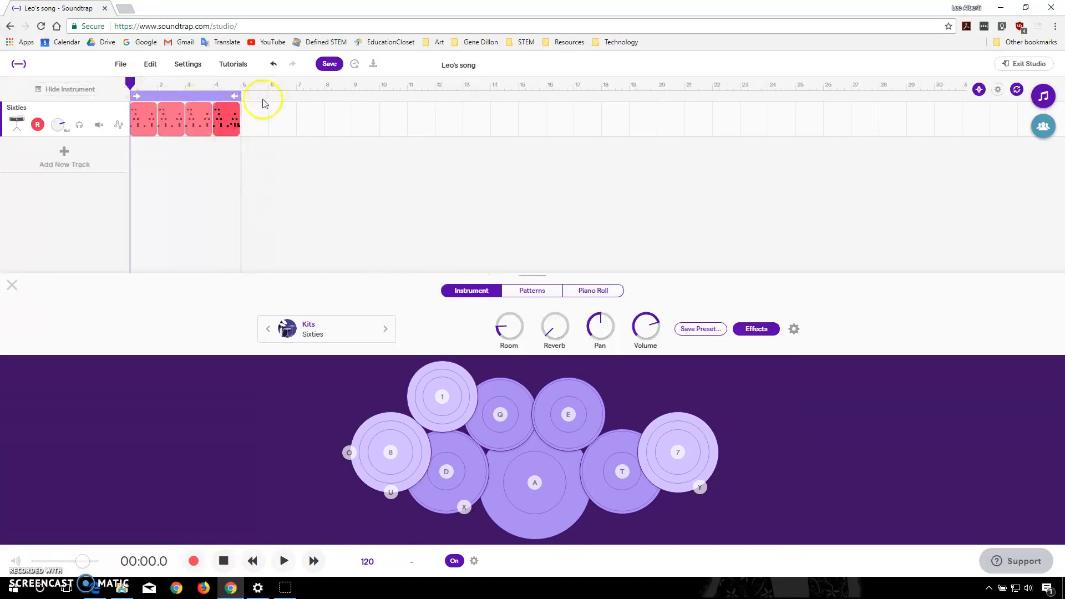
click(284, 561)
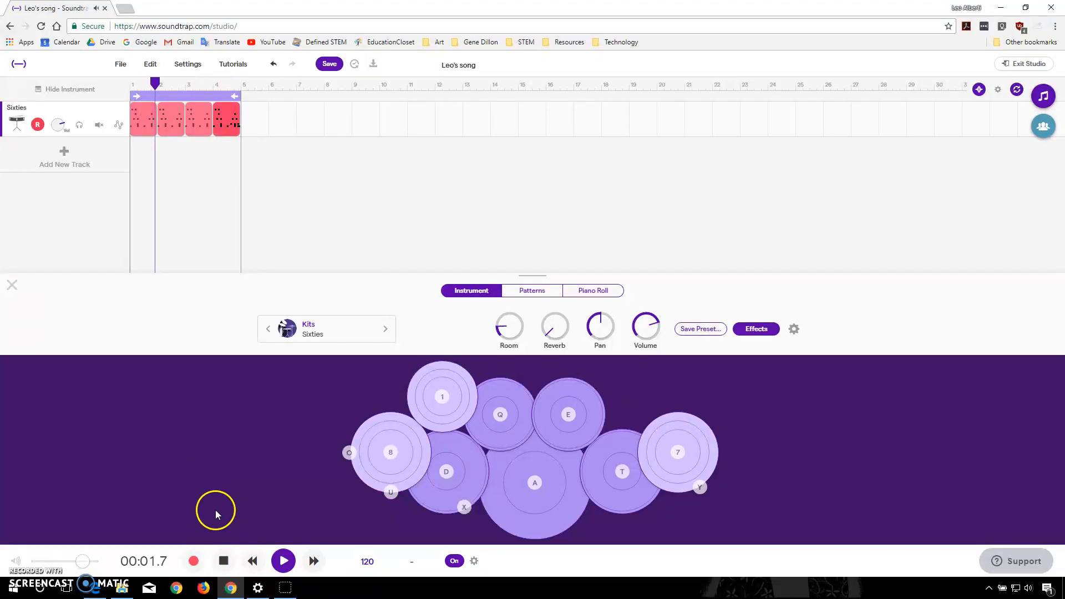
click(222, 563)
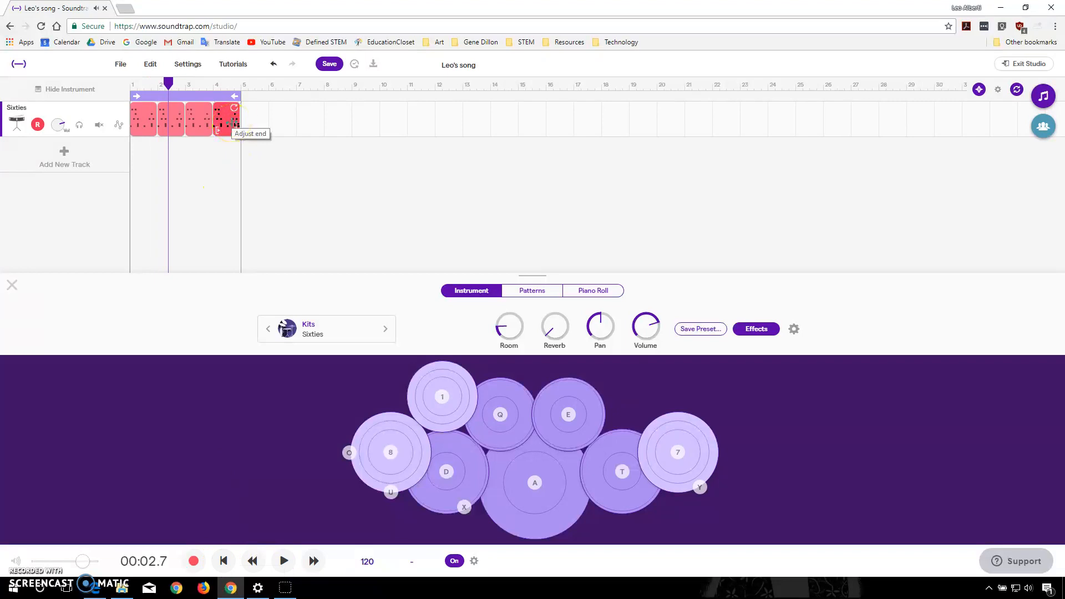
- Extend the loop range to cover bars 1 to 8 and copy the four drum regions into bars 5 to 8
drag(246, 95, 353, 94)
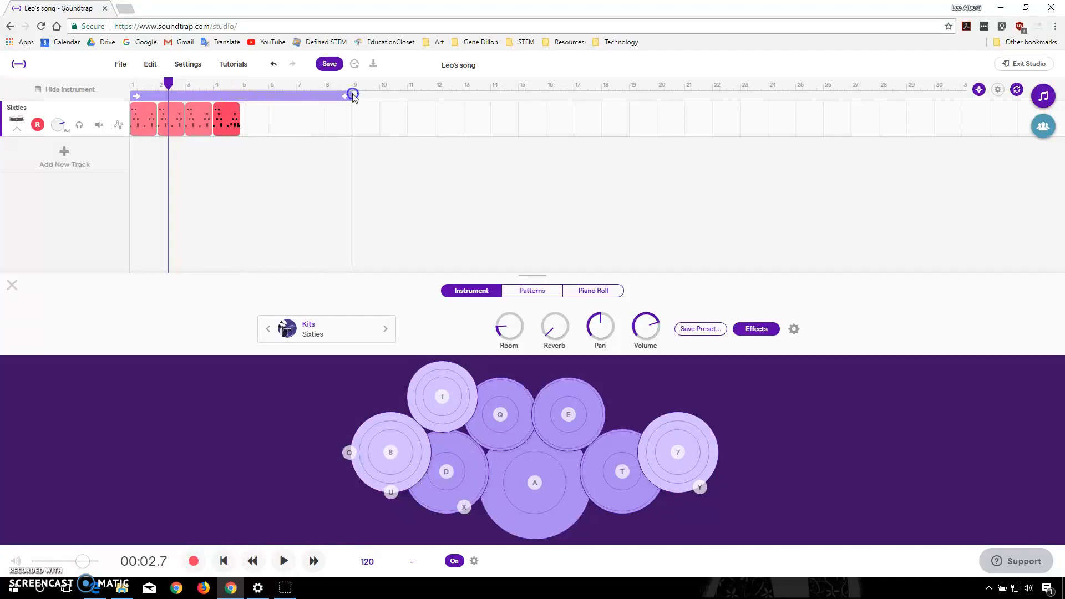
drag(230, 149, 132, 106)
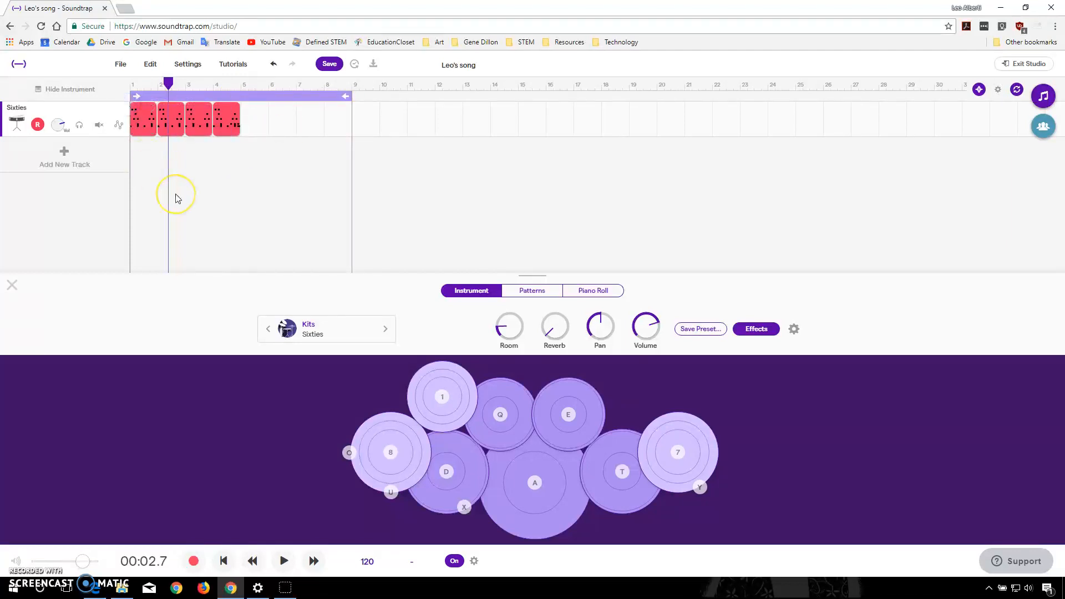
drag(168, 83, 241, 85)
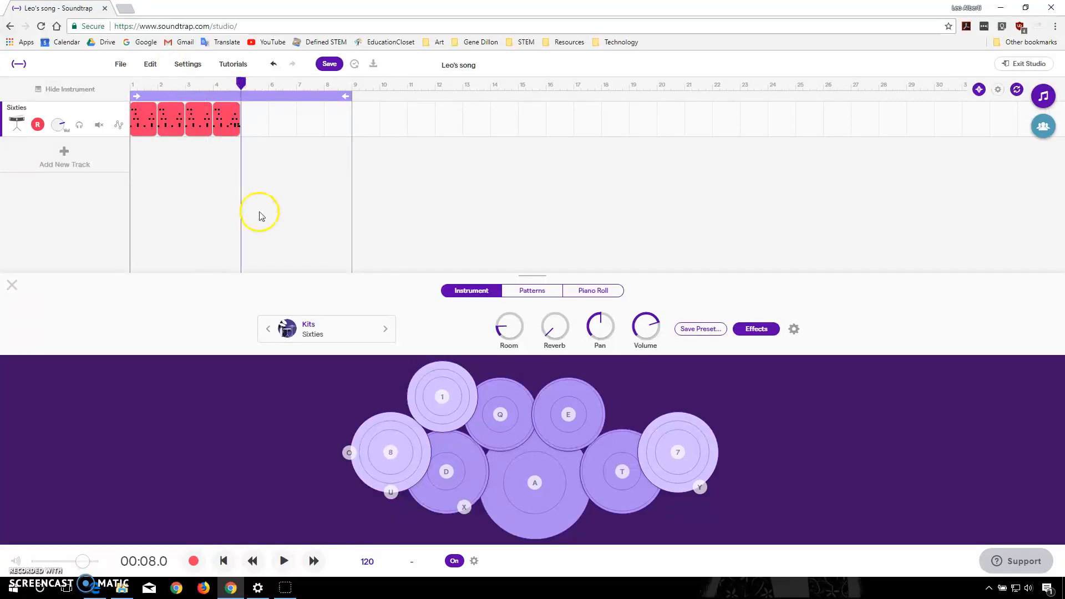
key(ctrl+v)
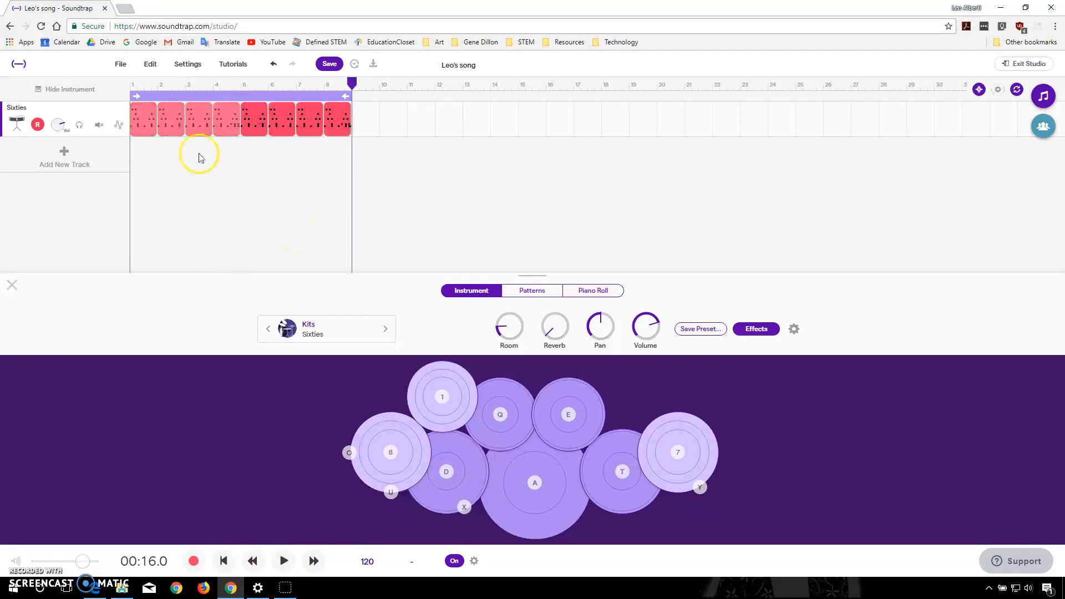
- Play the extended drum track from the start of bar 1 to listen to it, and stop the playback
drag(352, 84, 126, 100)
click(284, 561)
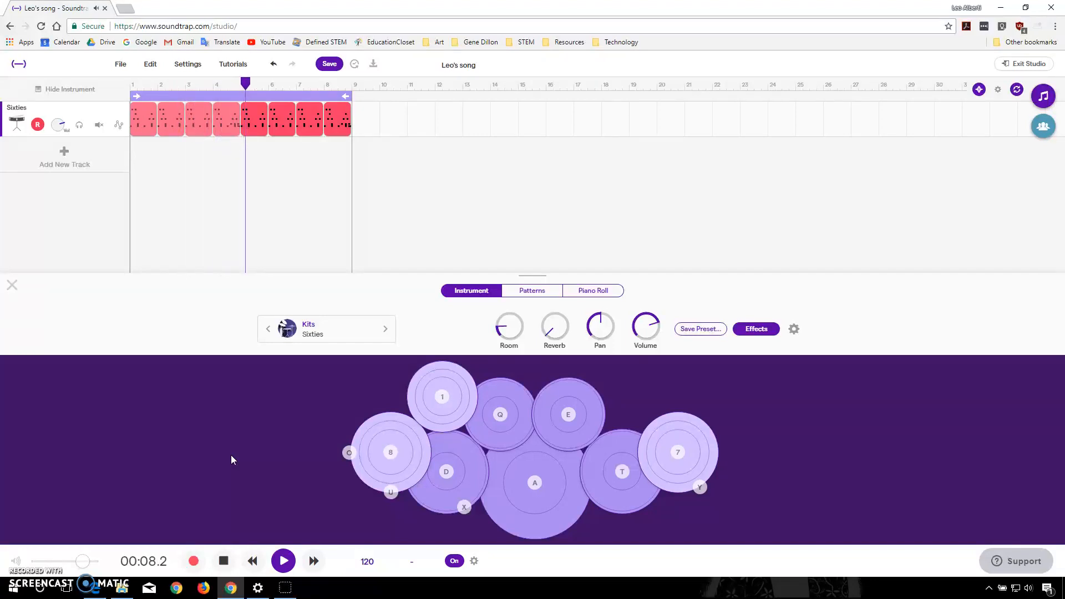
click(224, 561)
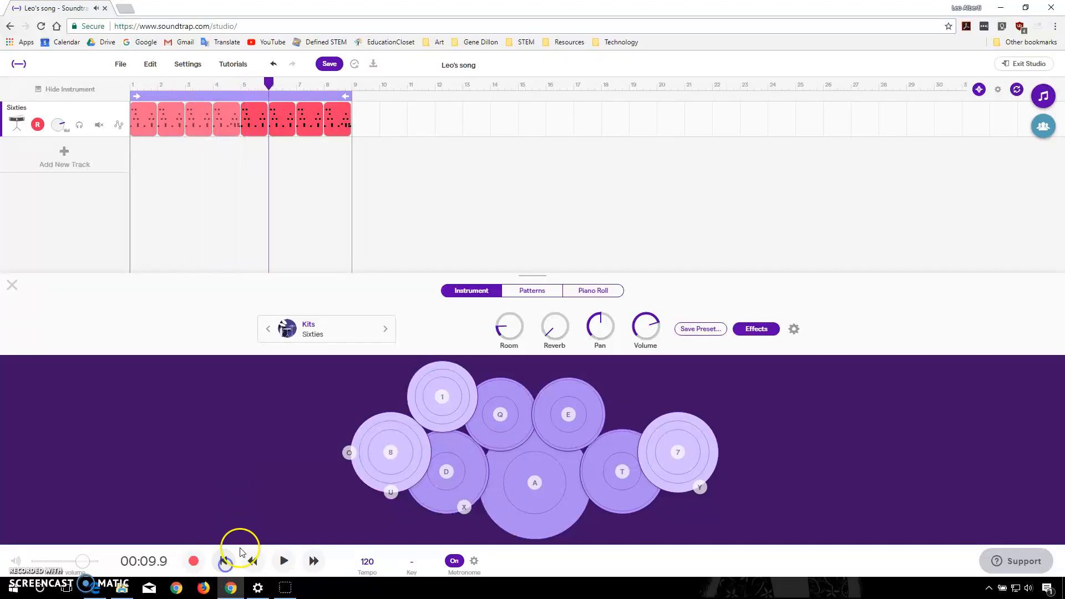